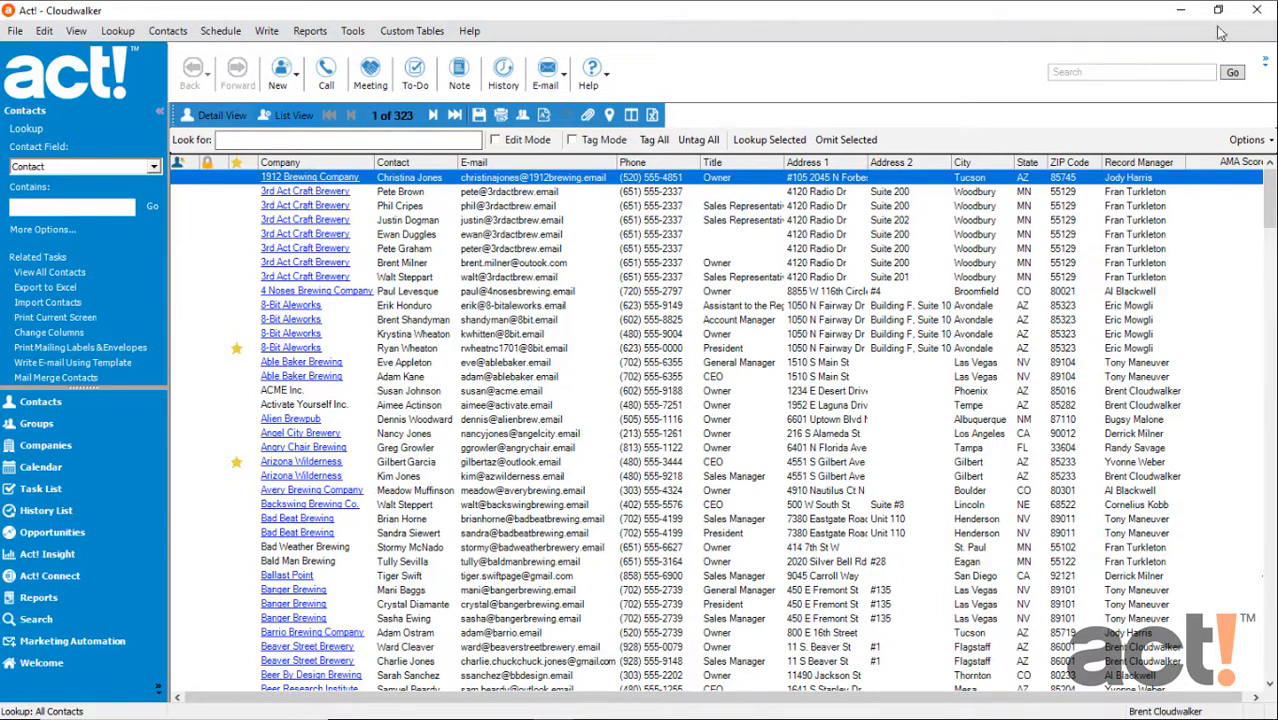
# Step: Close the Act! contact database and open the act!_v23_sp0x156 folder on Local Disk (C:) in File Explorer
pyautogui.click(1257, 11)
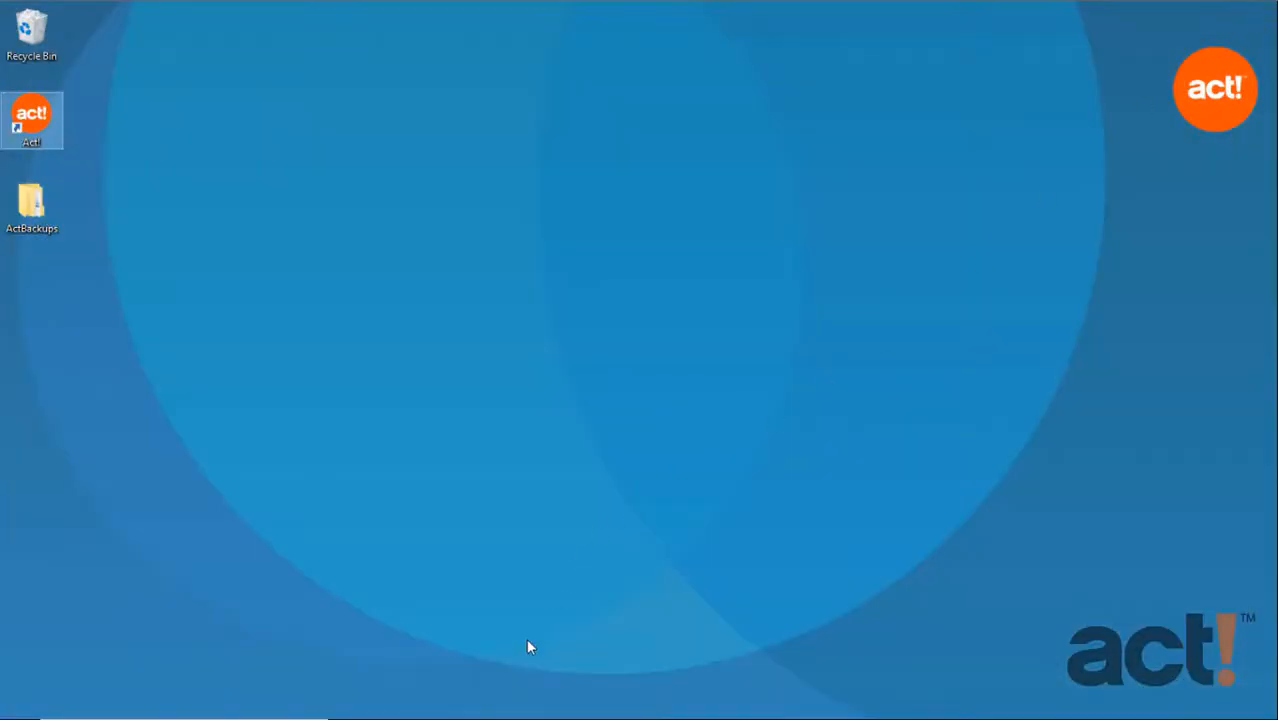
pyautogui.press('super+e')
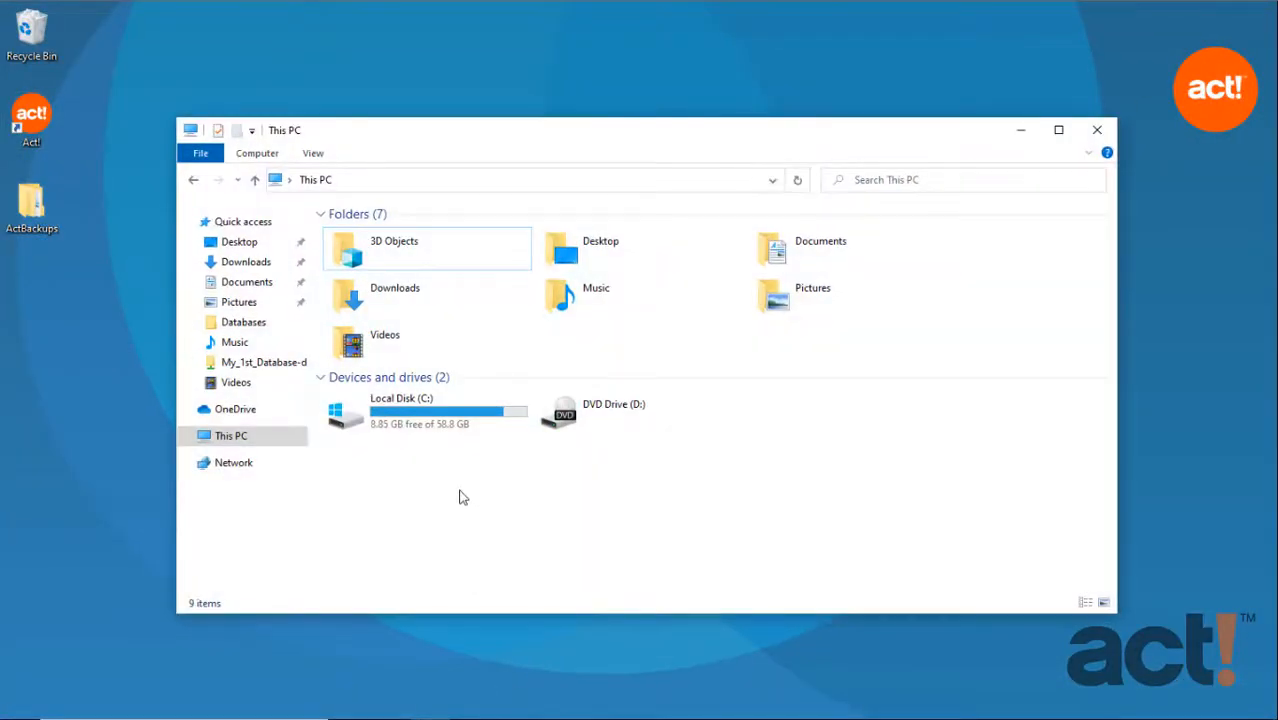
pyautogui.doubleClick(415, 418)
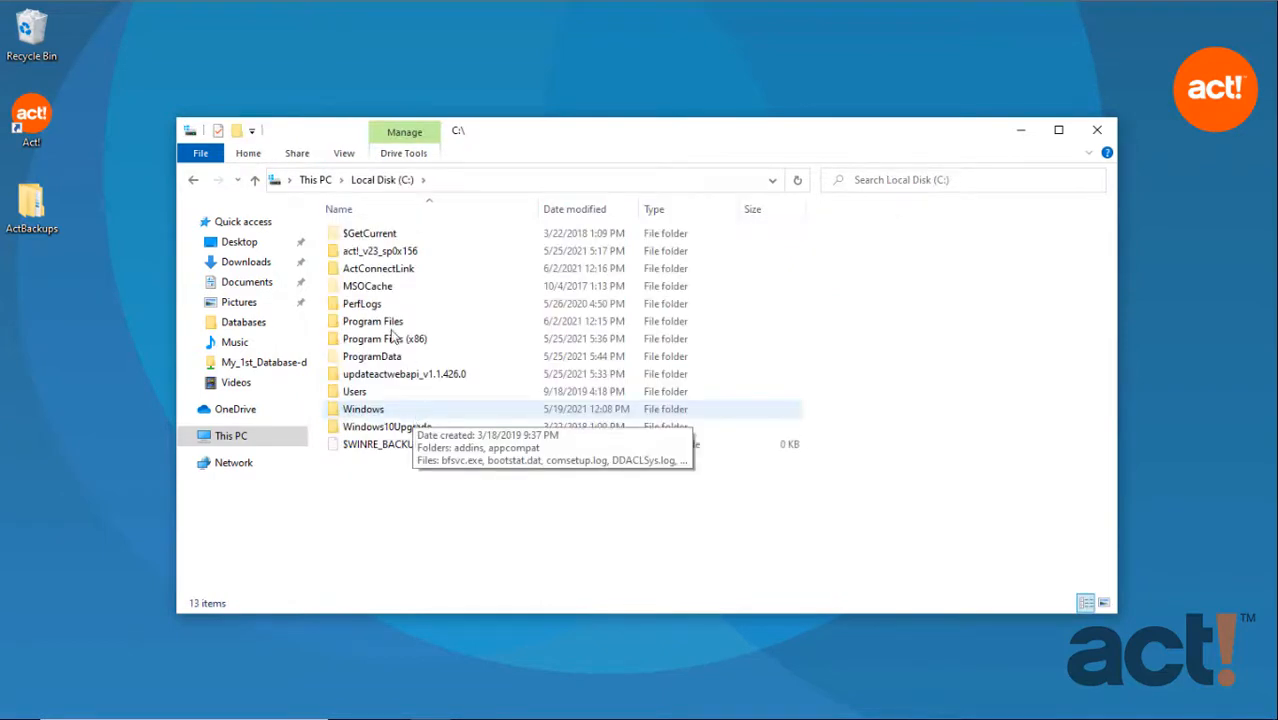
pyautogui.click(372, 252)
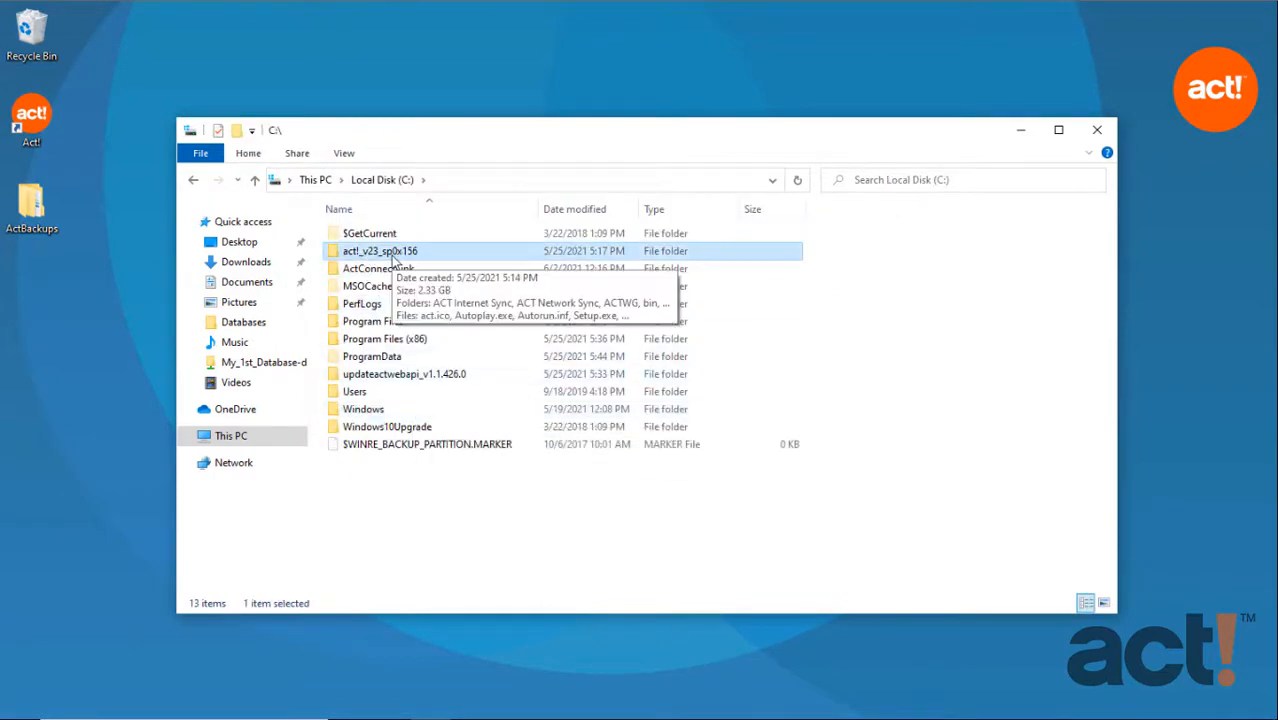
pyautogui.doubleClick(395, 255)
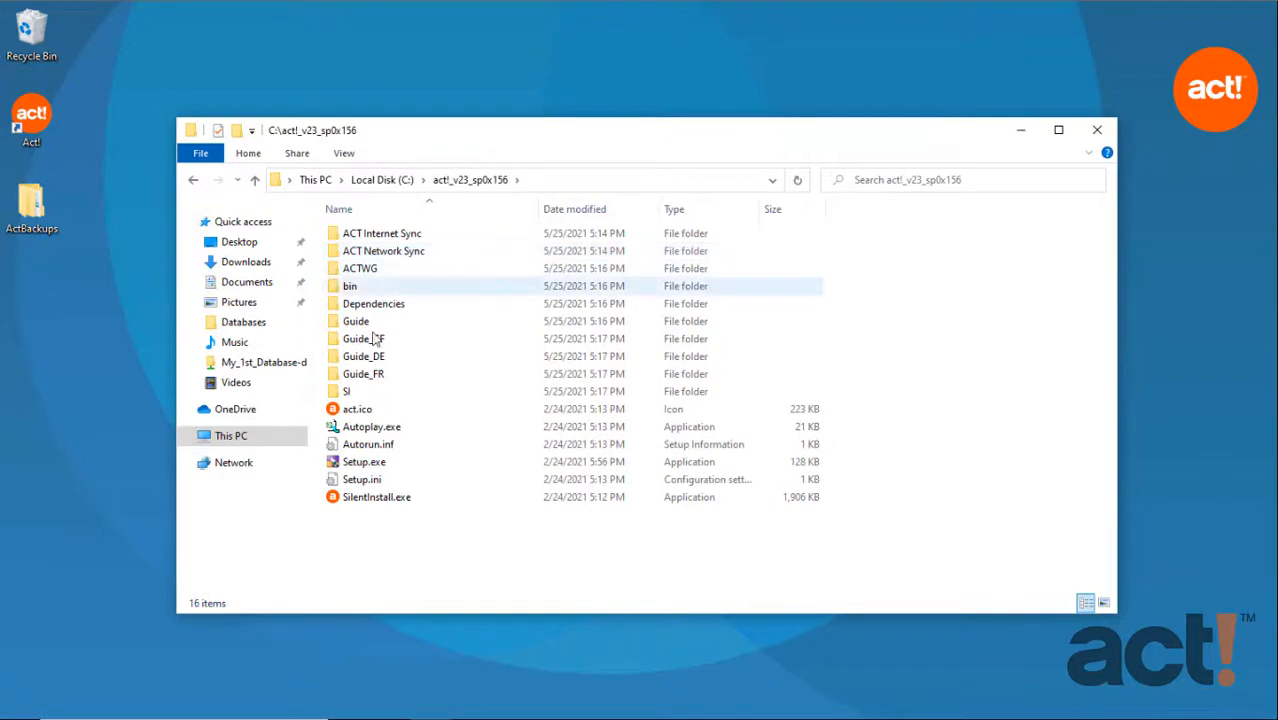
# Step: Run Setup.exe with permission to make changes and start the Act! Network Synchronization Service installation
pyautogui.doubleClick(356, 463)
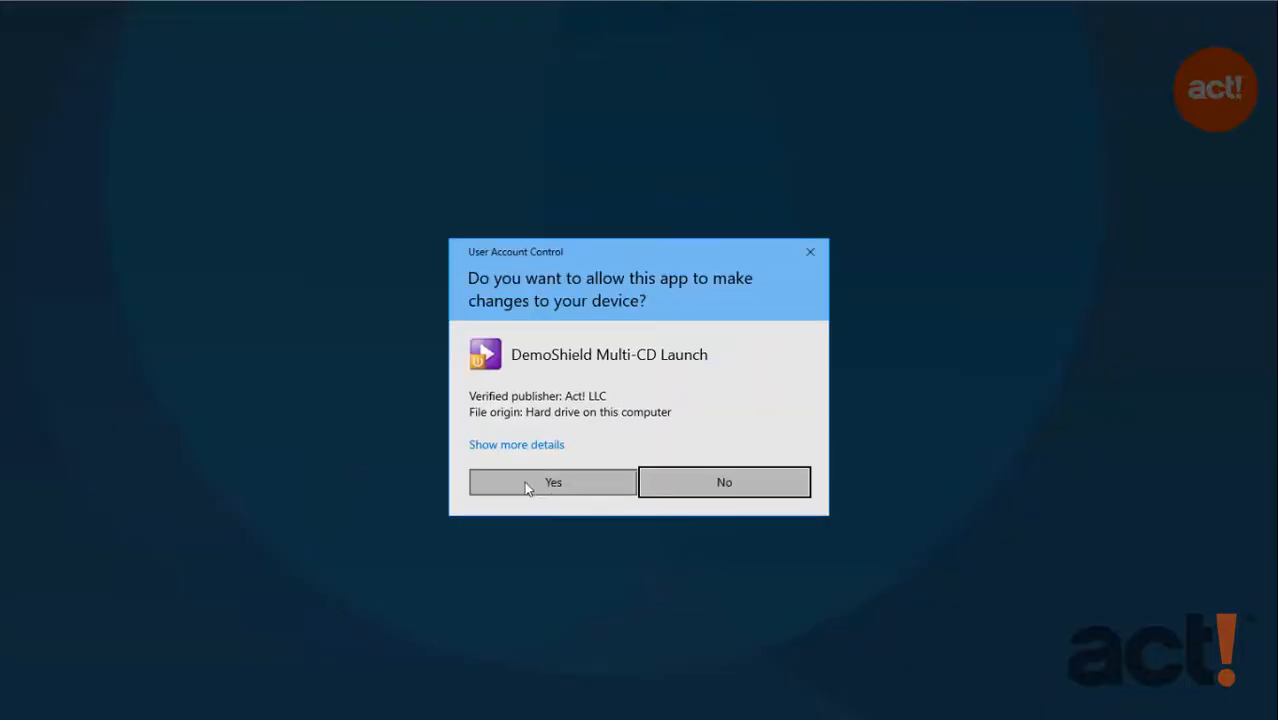
pyautogui.click(545, 485)
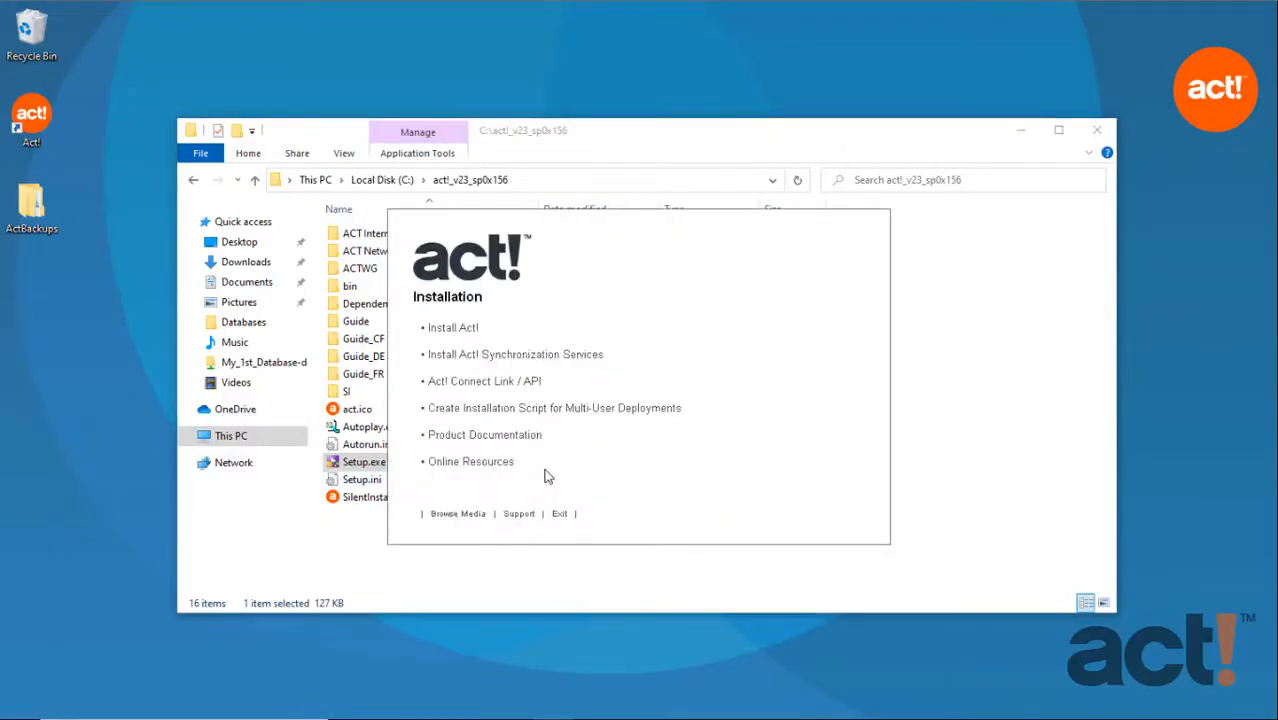
pyautogui.click(510, 358)
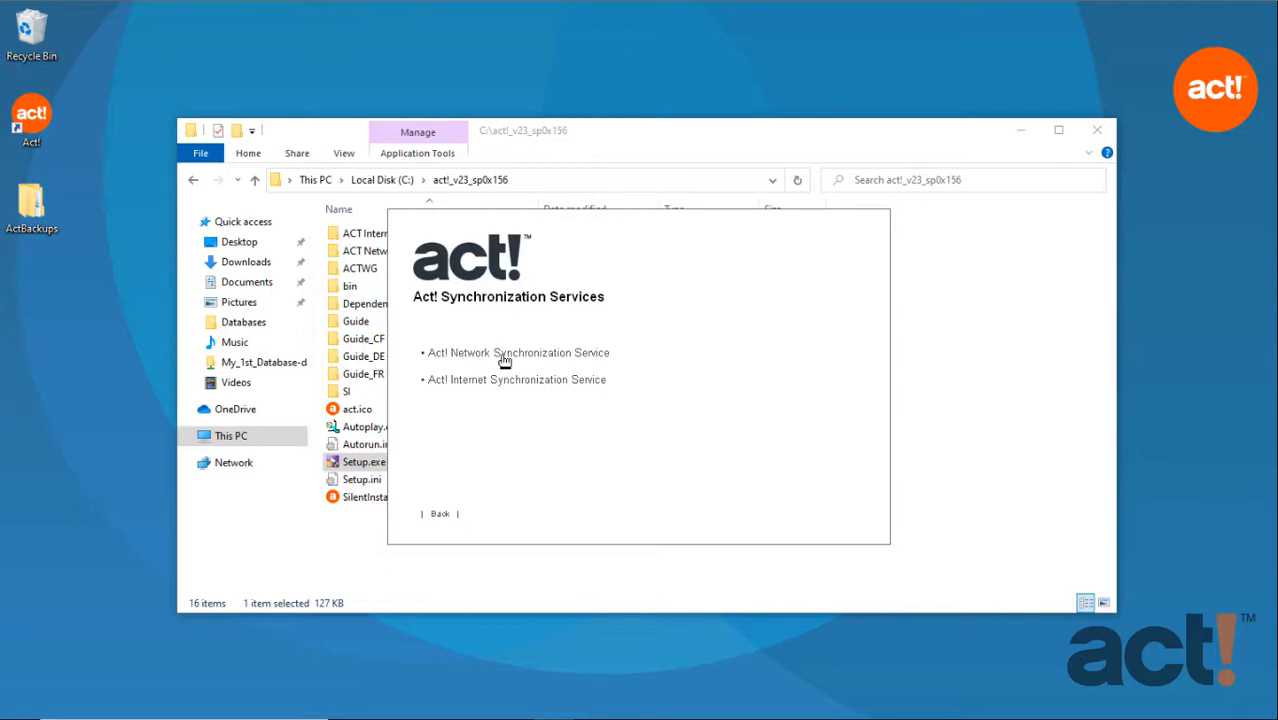
pyautogui.click(505, 361)
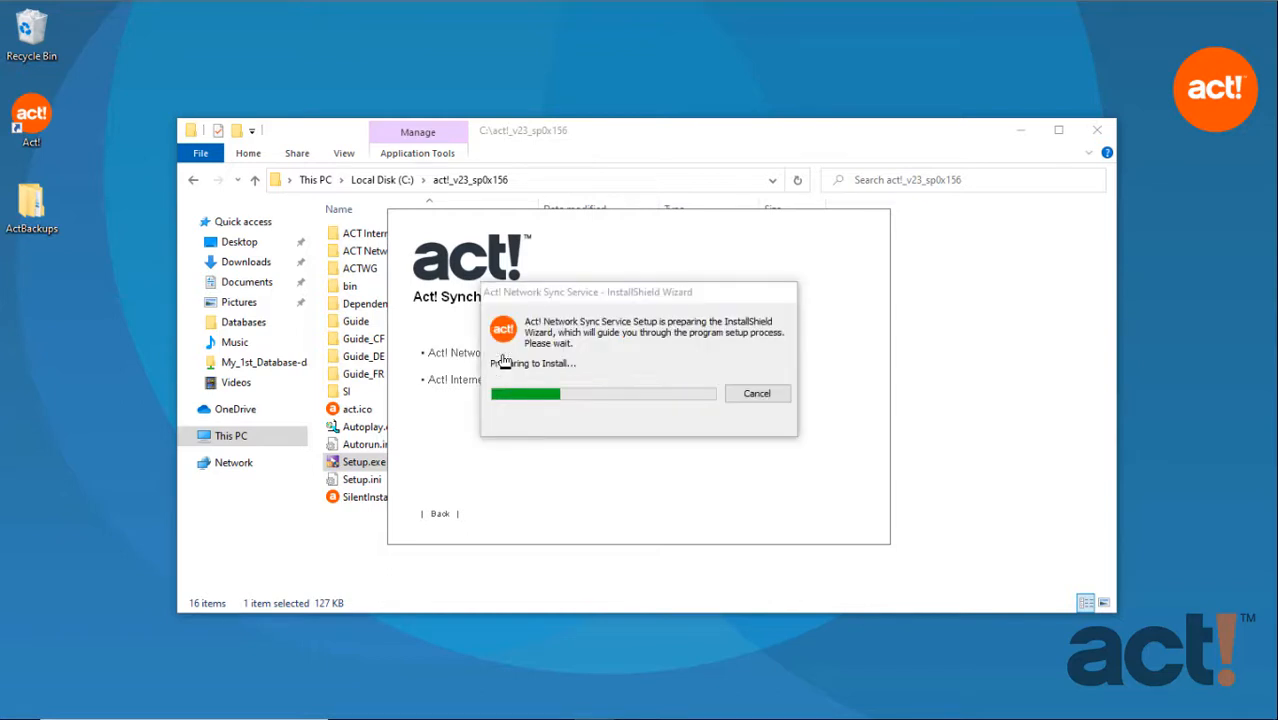
# Step: Install Act! Network Sync Service for all users with the default destination and program folder
pyautogui.click(727, 516)
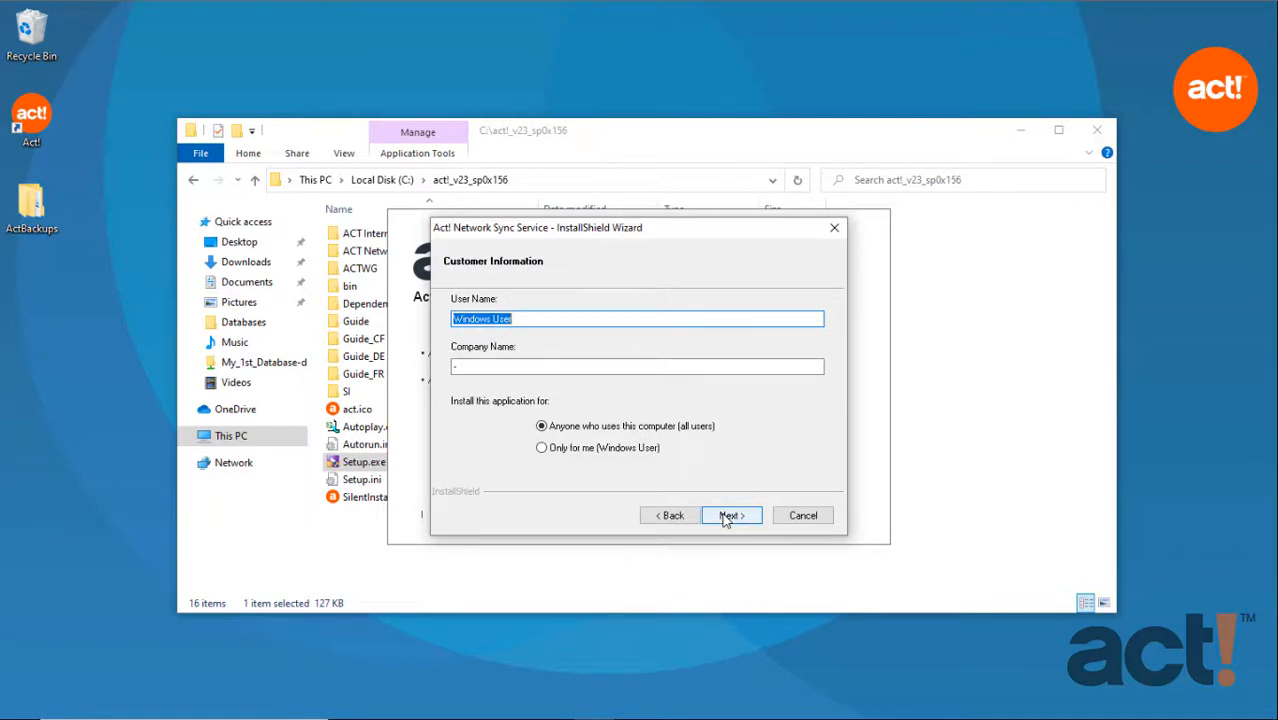
pyautogui.click(727, 516)
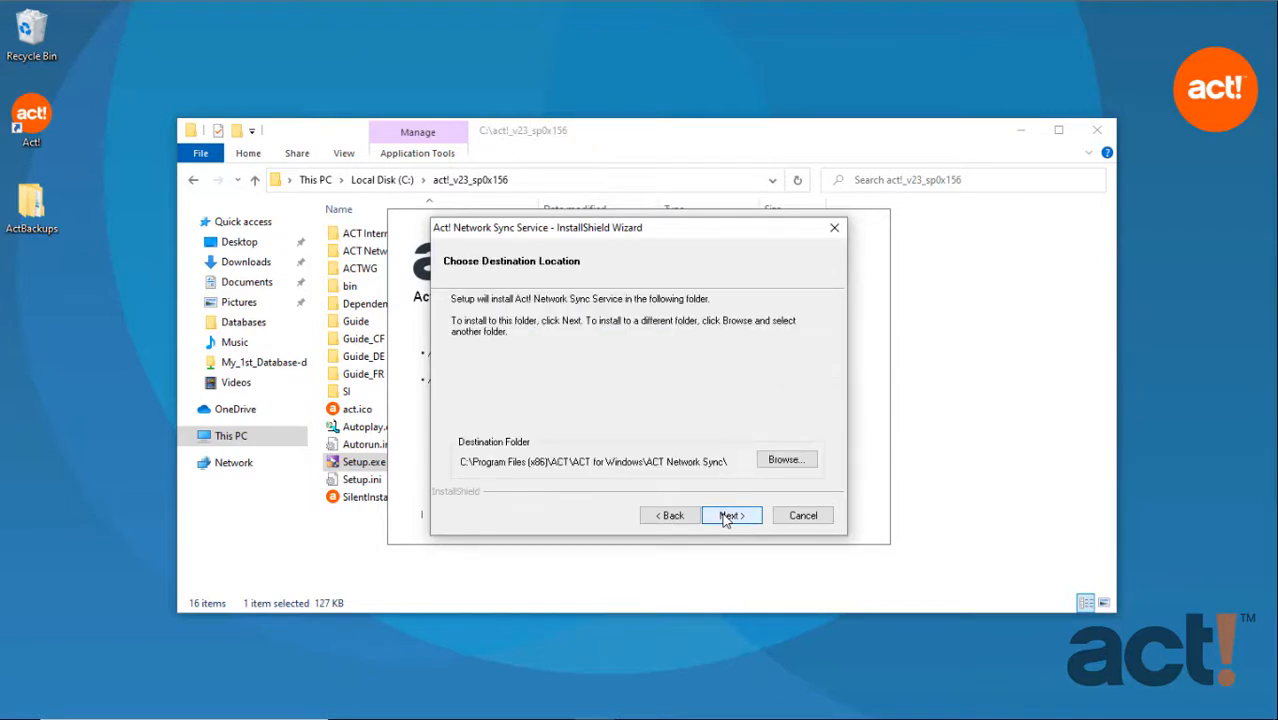
pyautogui.click(727, 516)
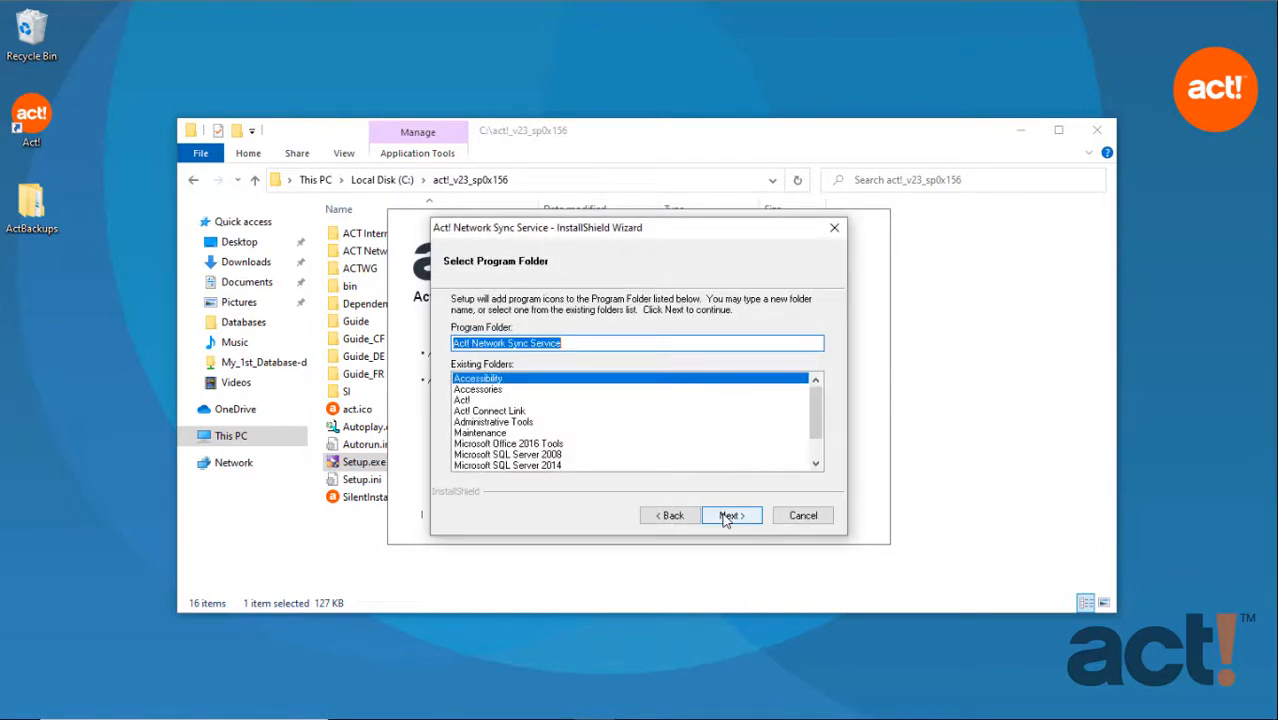
pyautogui.click(727, 516)
pyautogui.click(727, 516)
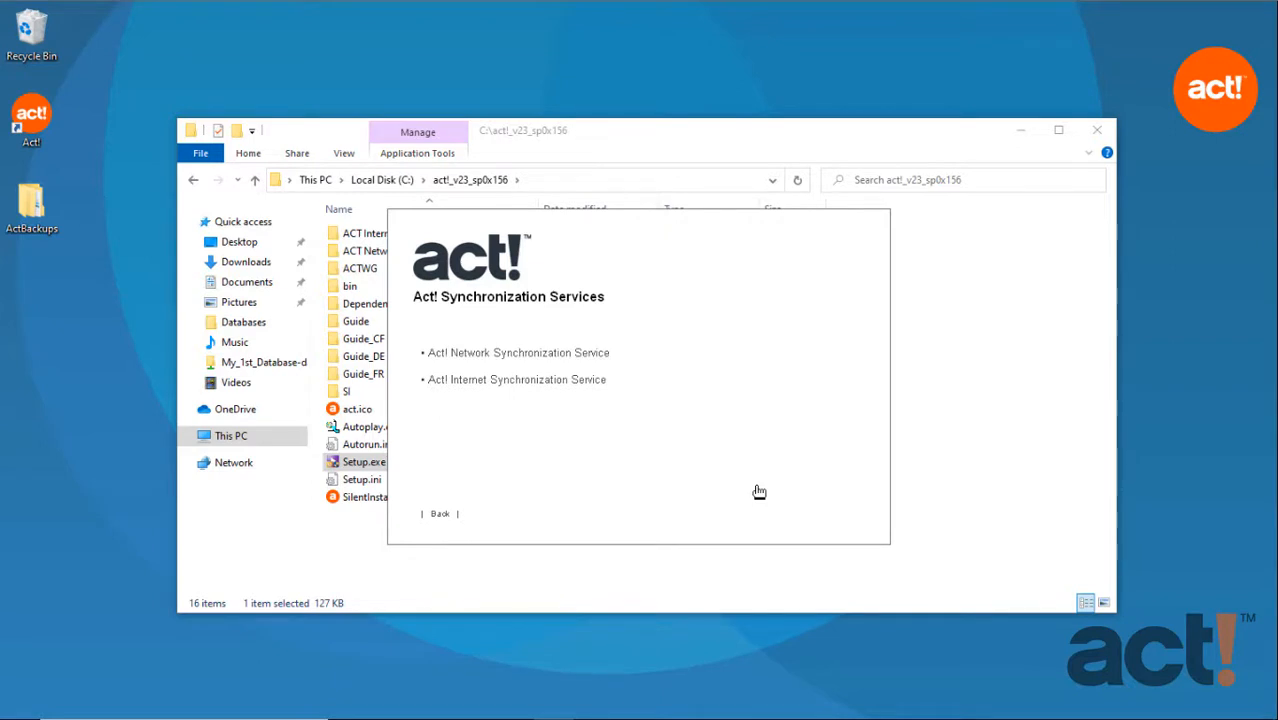
# Step: Finish the Network Sync Service setup without launching the service, and close the installation launcher and folder window
pyautogui.click(439, 513)
pyautogui.click(558, 515)
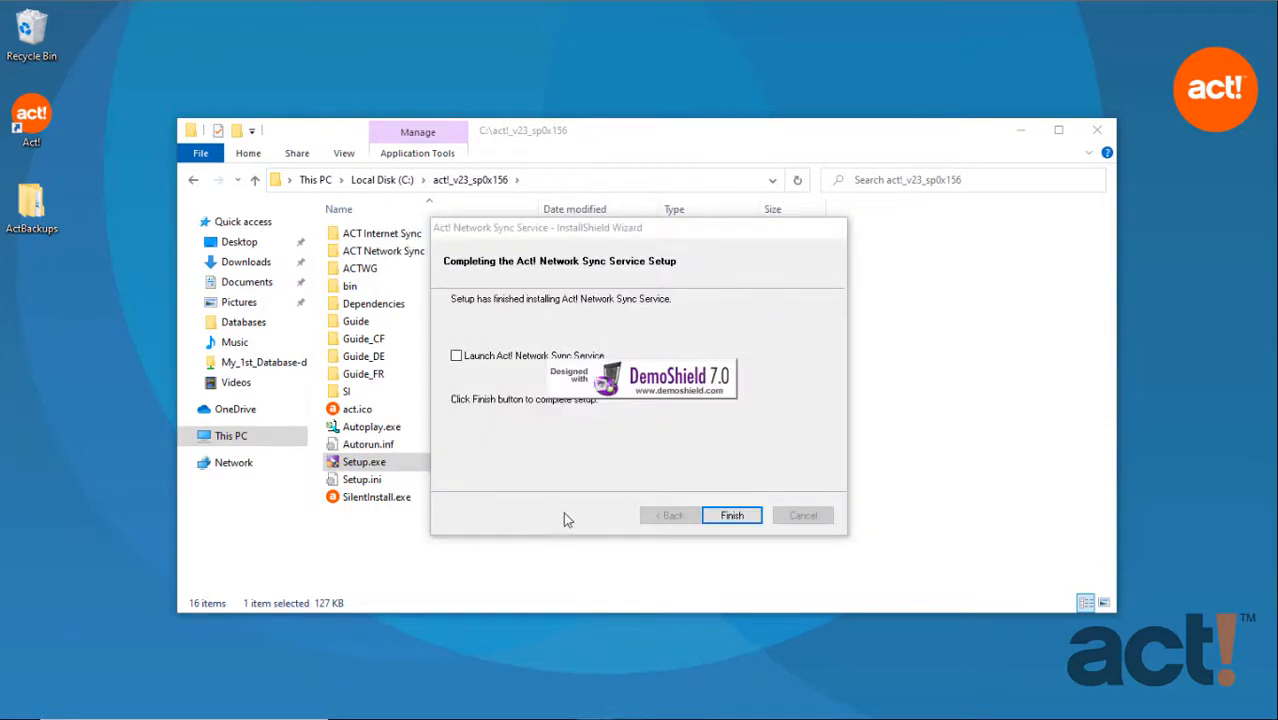
pyautogui.click(732, 516)
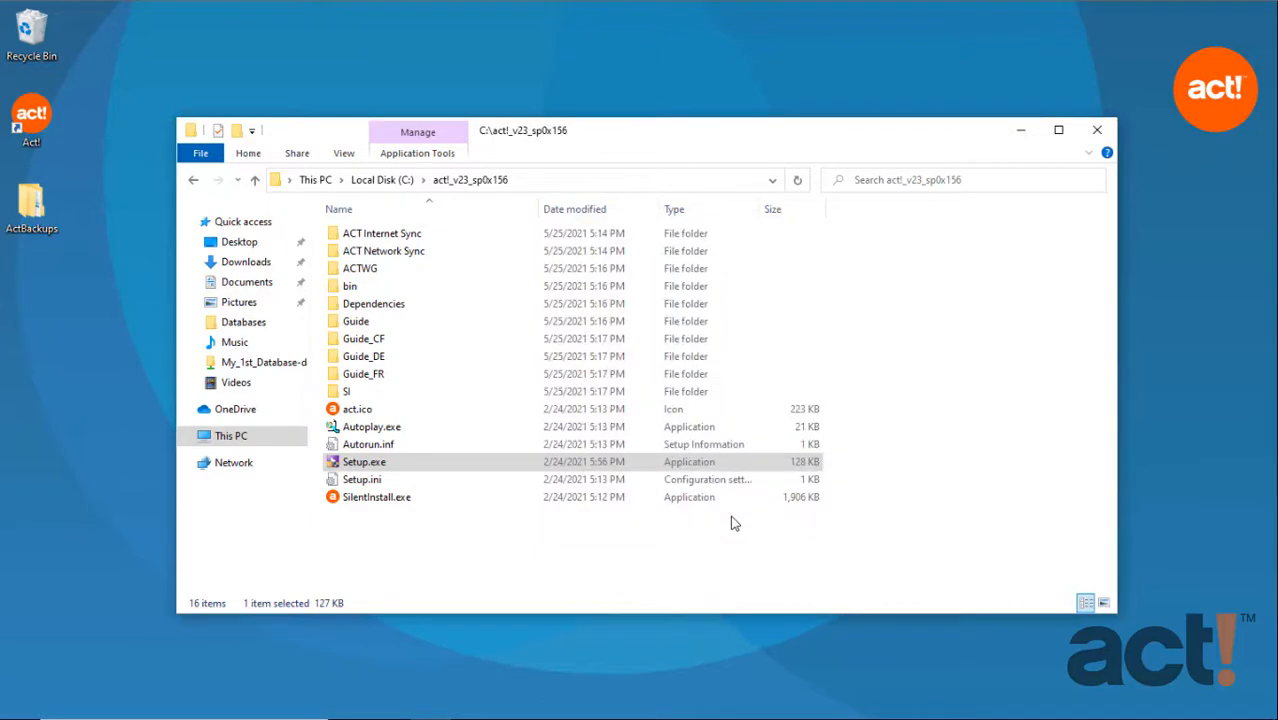
pyautogui.click(1097, 129)
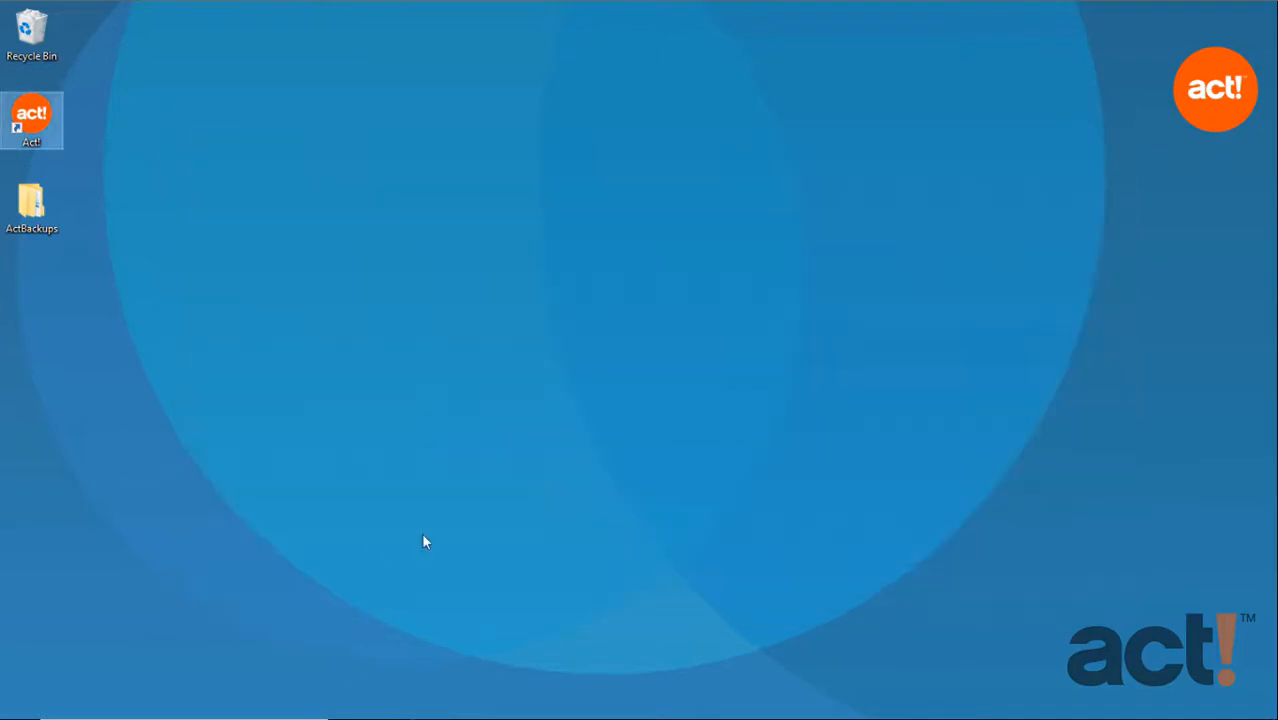
# Step: Restart the computer
pyautogui.press('super')
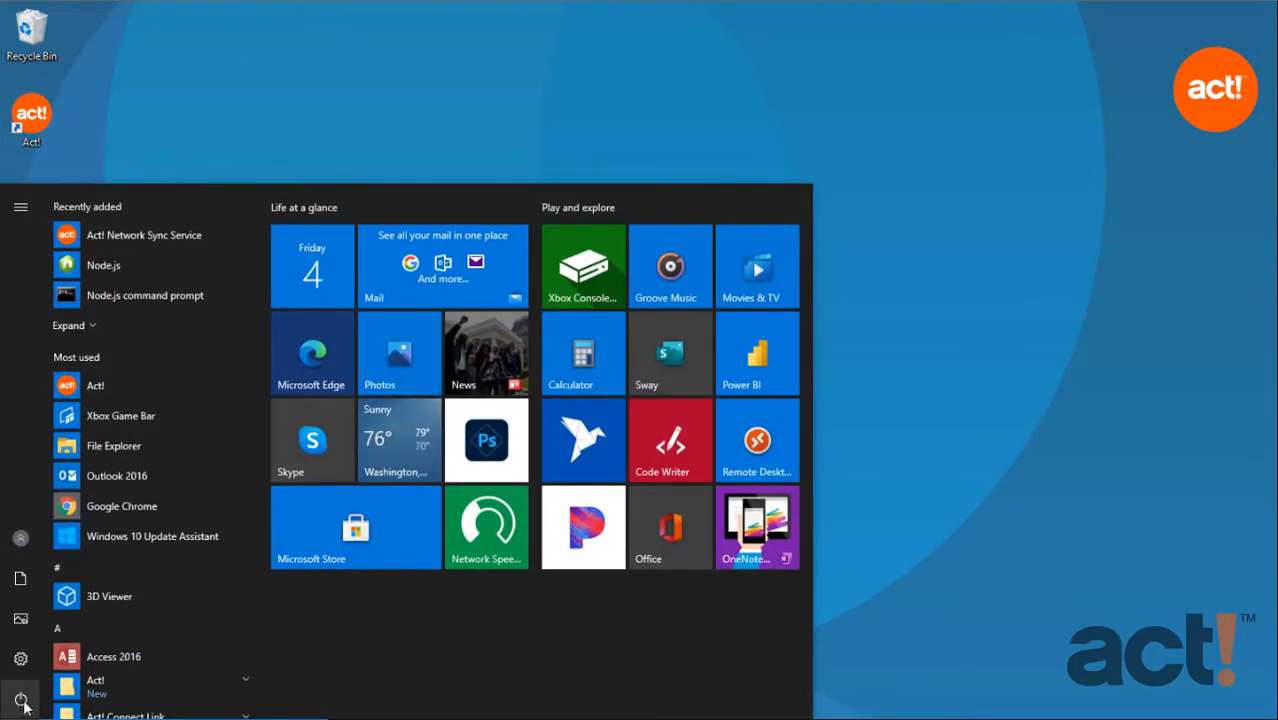
pyautogui.click(20, 698)
pyautogui.click(69, 657)
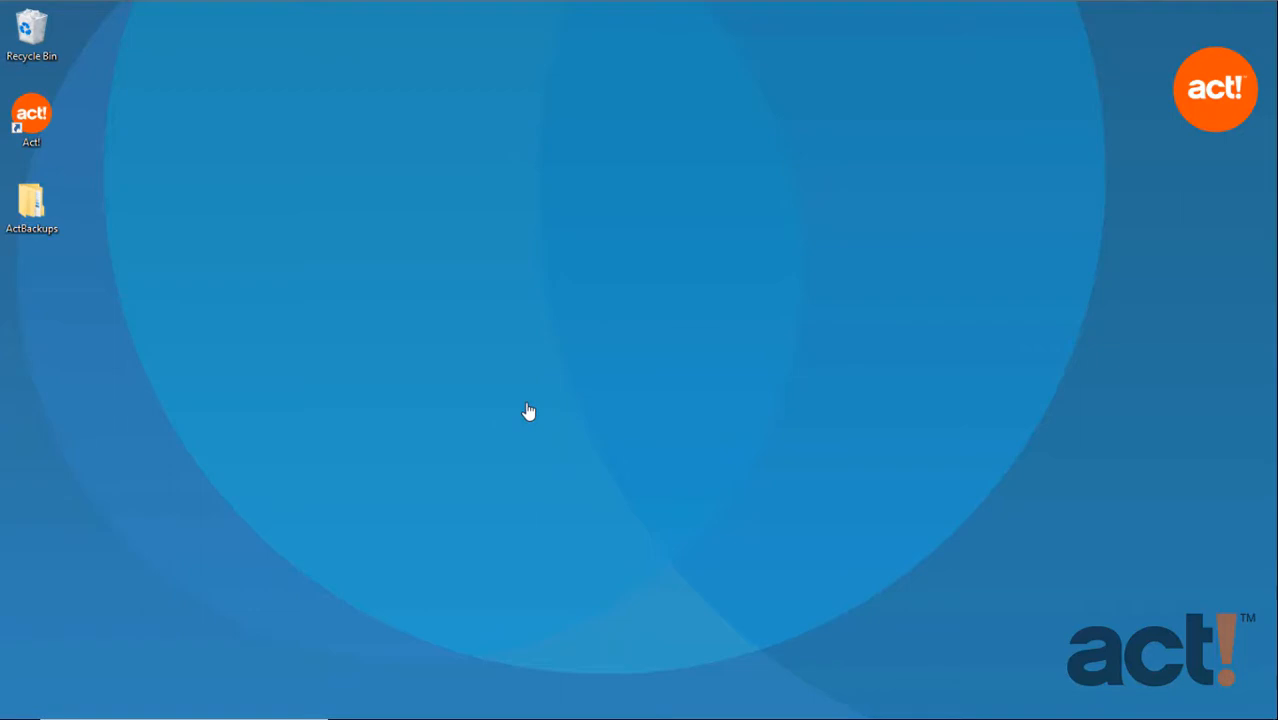
# Step: Launch the Act! Network Sync Service application and allow it to make changes to the device
pyautogui.click(20, 716)
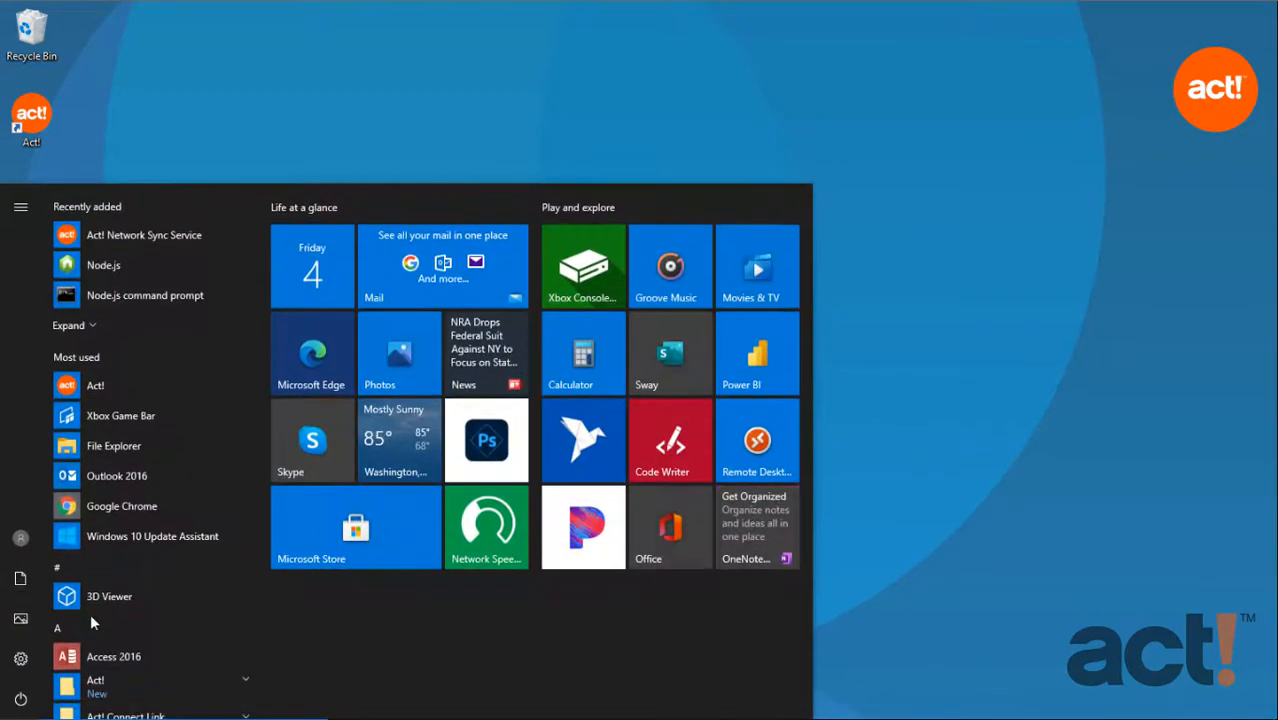
pyautogui.click(145, 241)
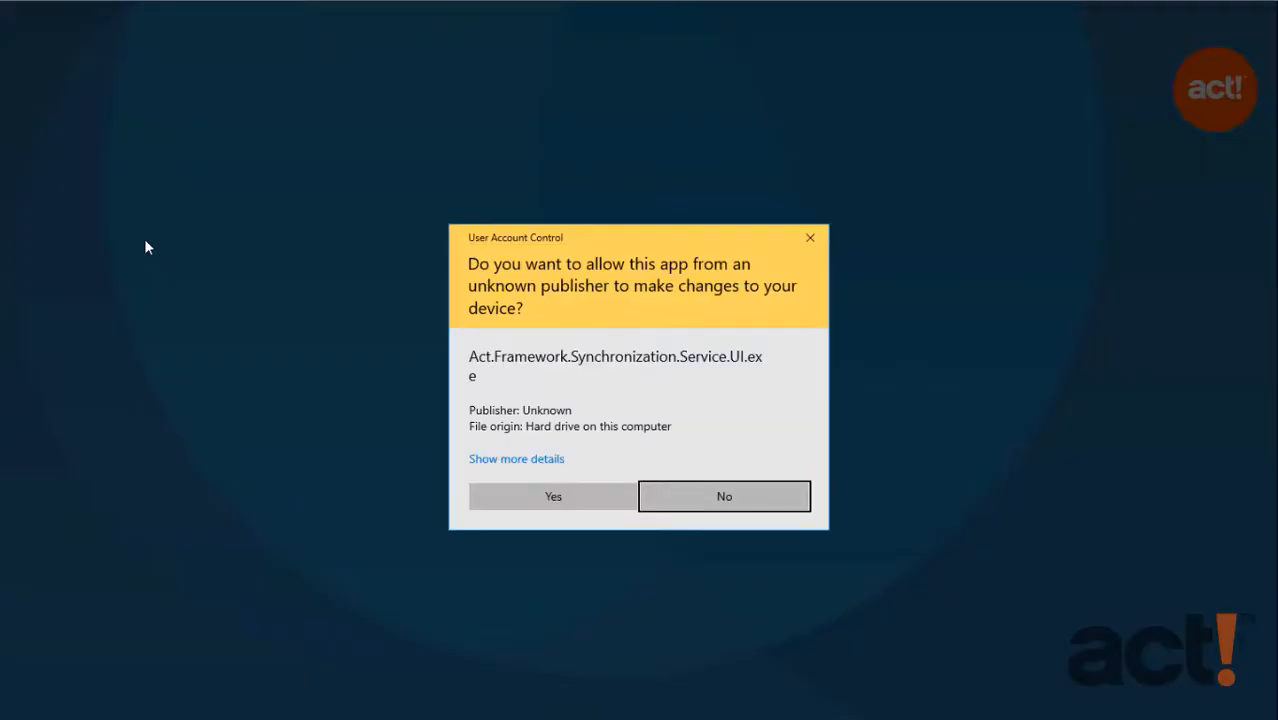
pyautogui.click(518, 494)
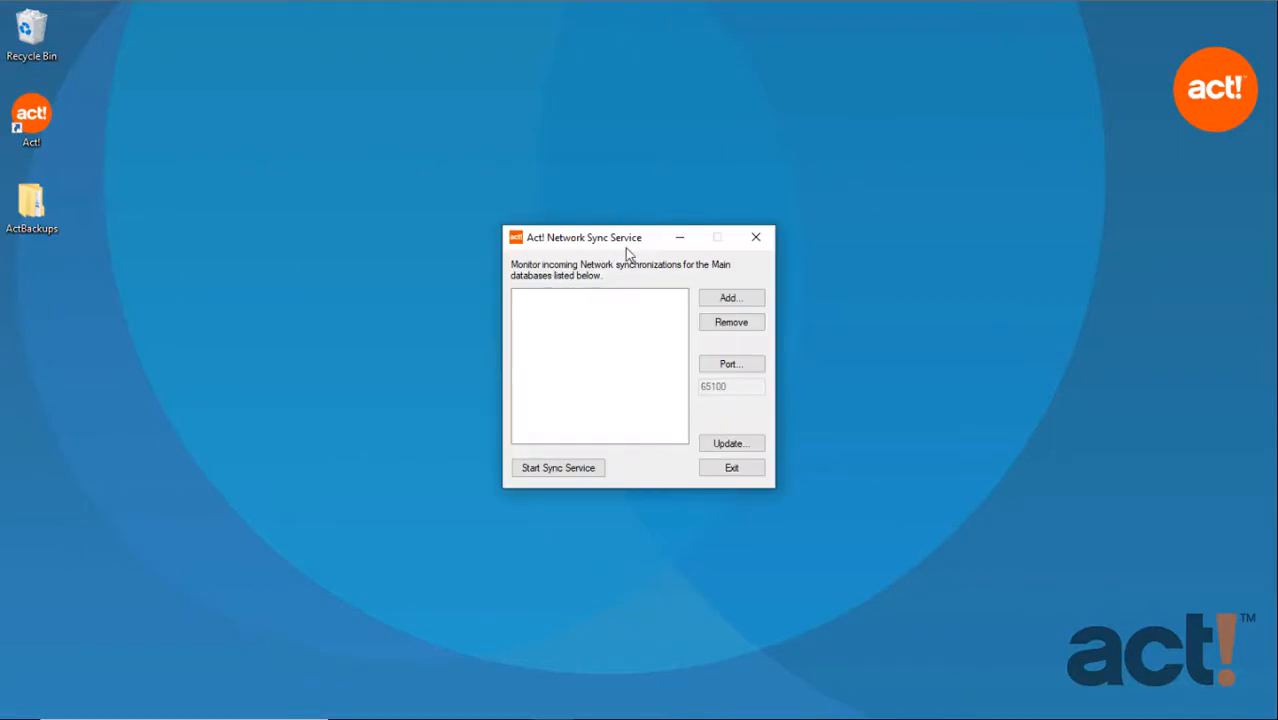
# Step: Close the Network Sync Service window and show it again from its system tray icon
pyautogui.click(756, 238)
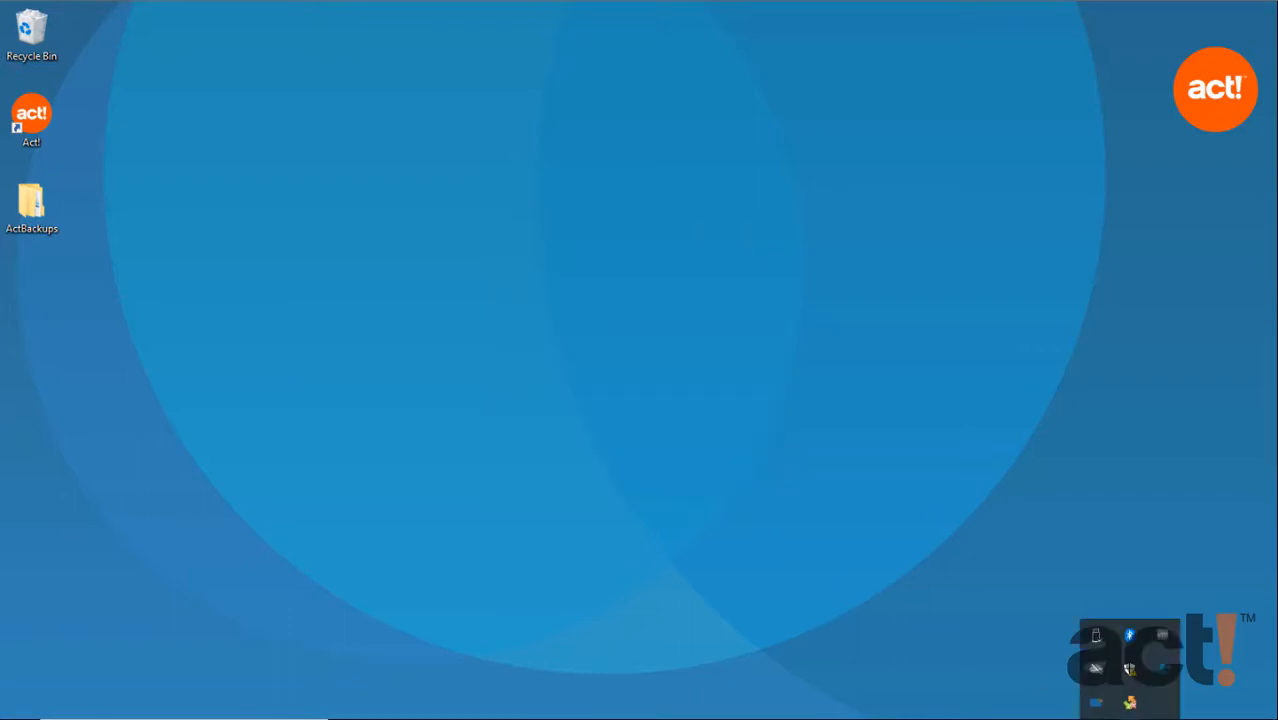
pyautogui.rightClick(1130, 705)
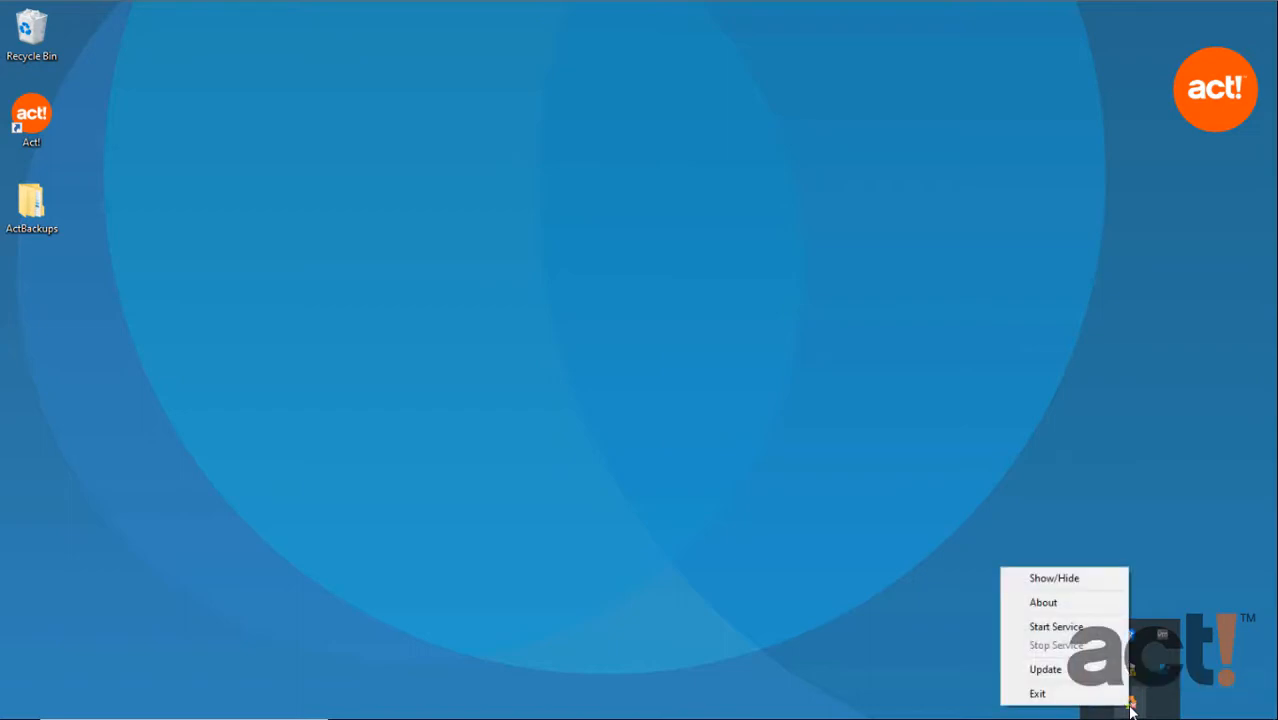
pyautogui.click(1054, 578)
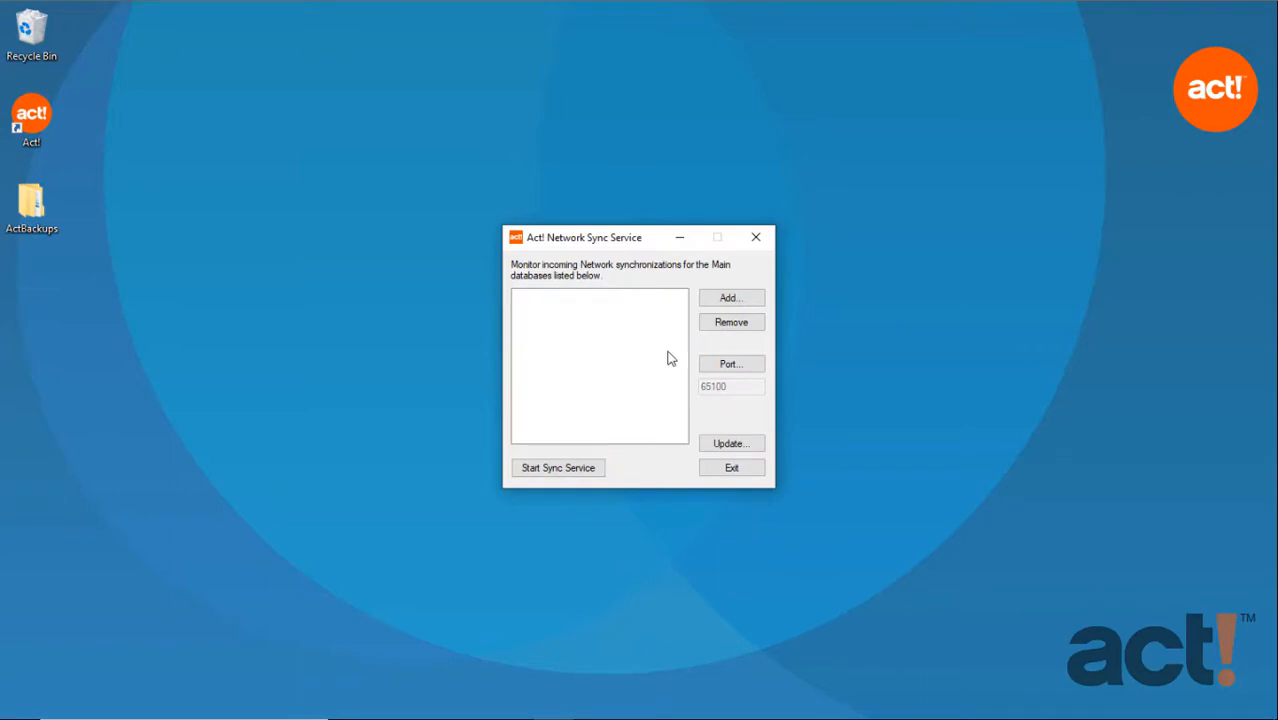
# Step: Add Cloudwalker.pad to the monitored main databases and start the sync service
pyautogui.click(731, 298)
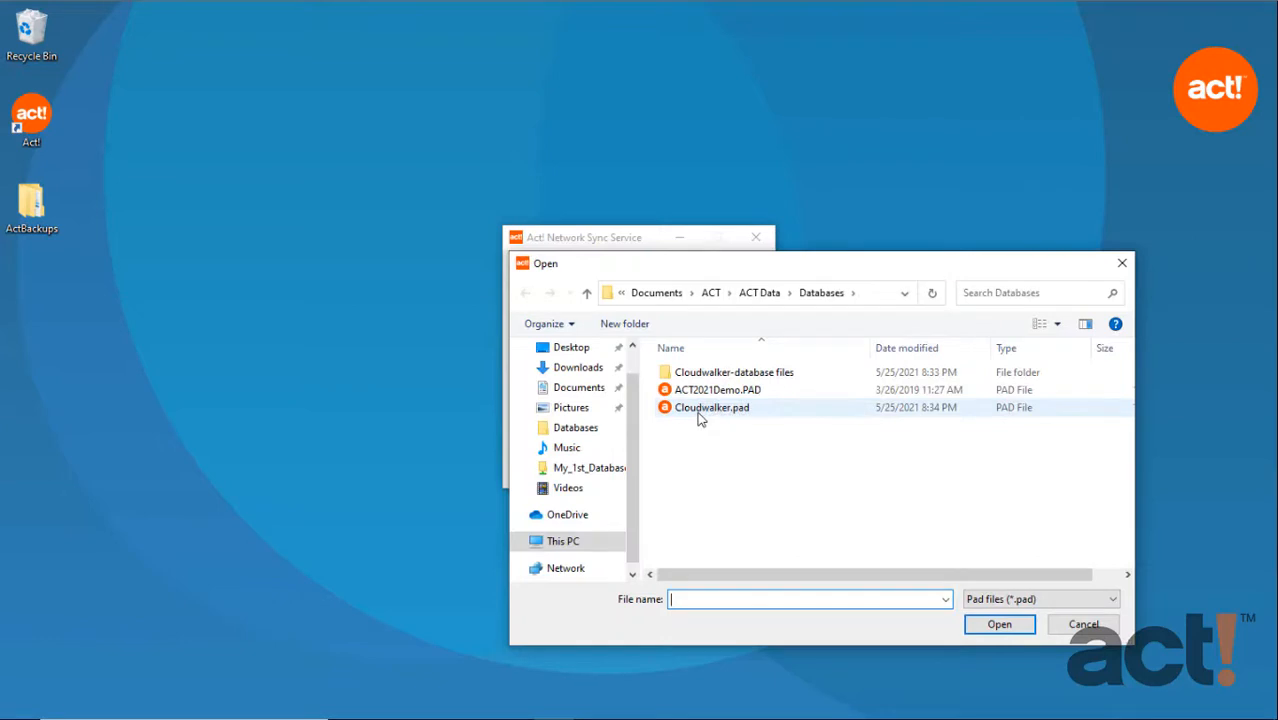
pyautogui.click(700, 410)
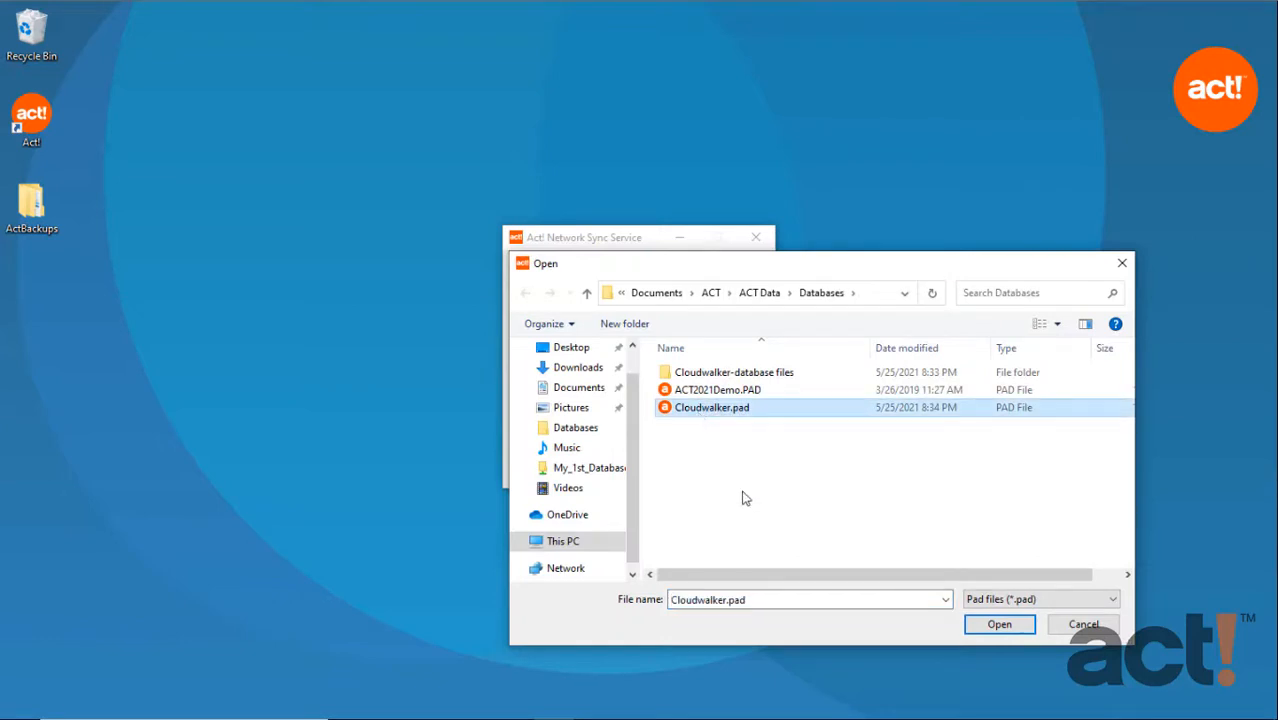
pyautogui.click(999, 630)
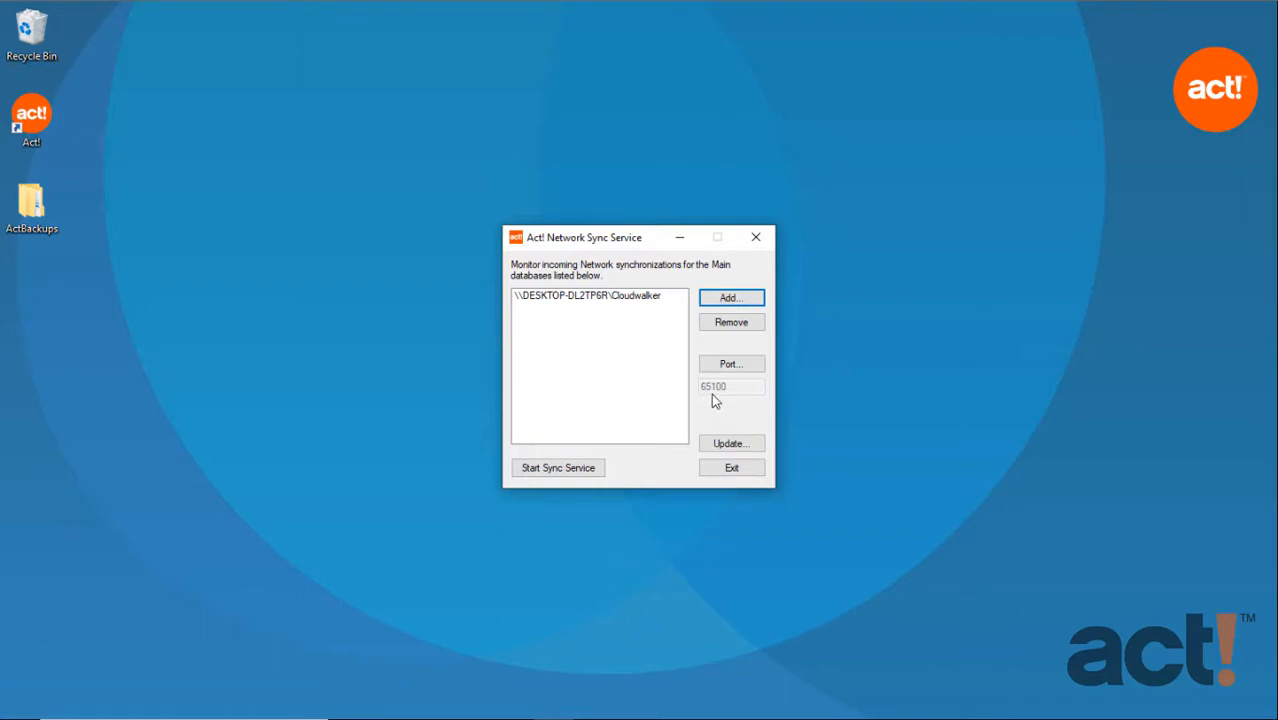
pyautogui.click(562, 468)
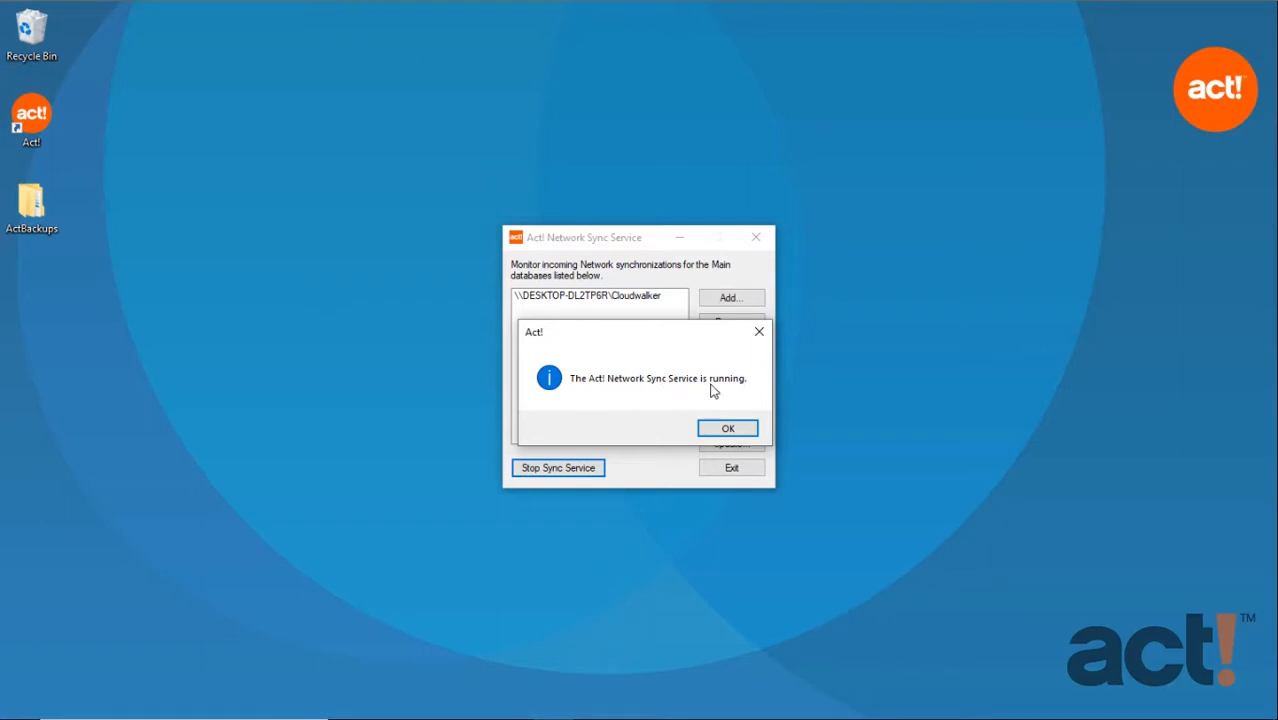
pyautogui.click(719, 432)
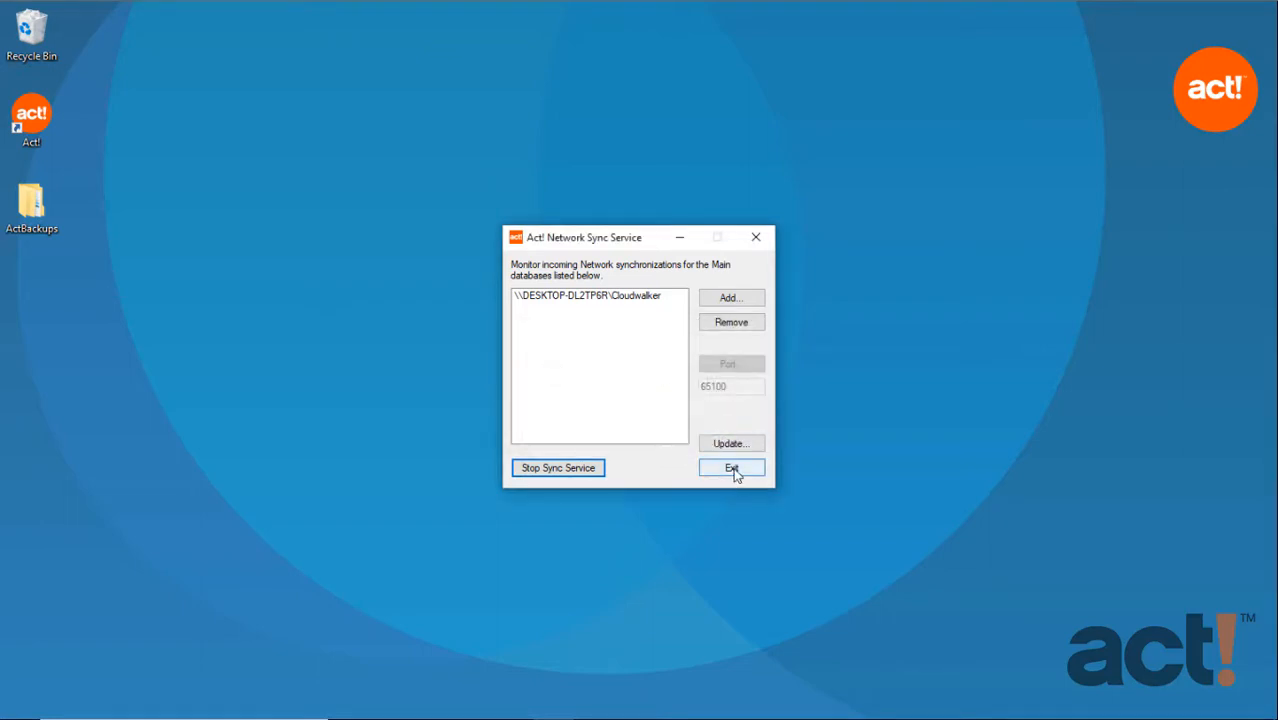
# Step: Exit the Network Sync Service window without stopping the service and show the hidden system tray icons
pyautogui.click(732, 469)
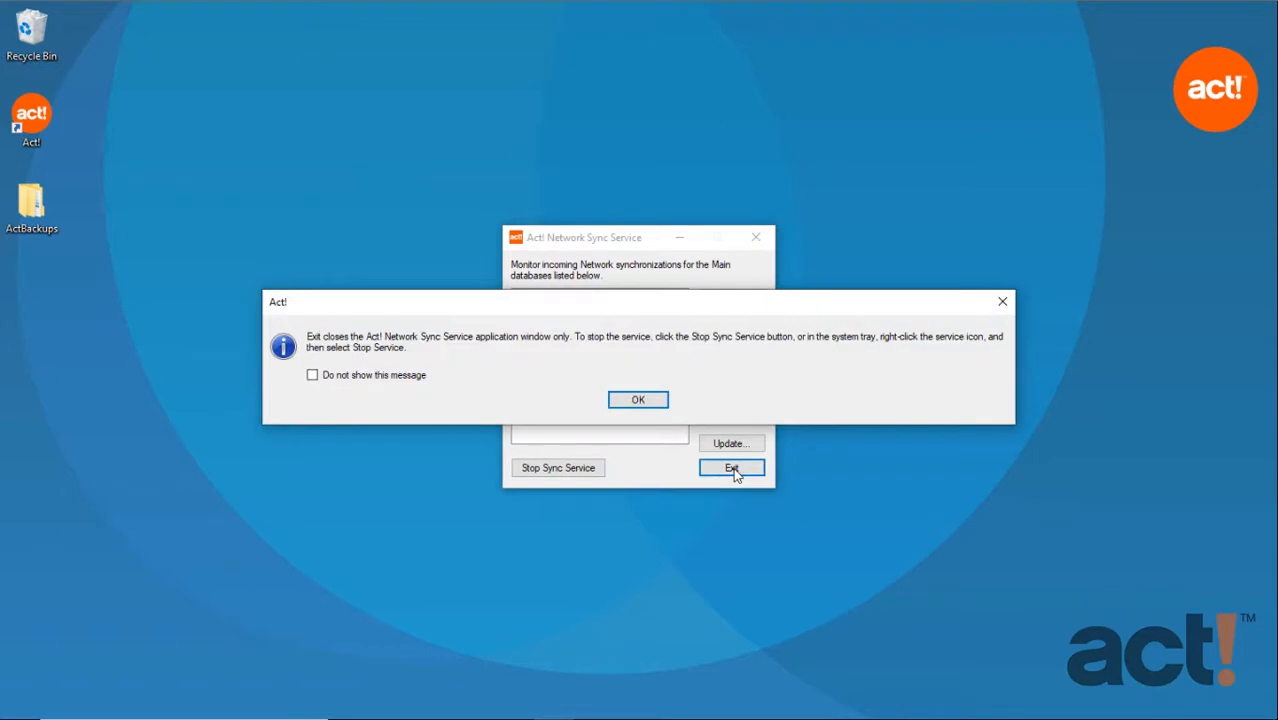
pyautogui.click(641, 402)
pyautogui.click(1130, 719)
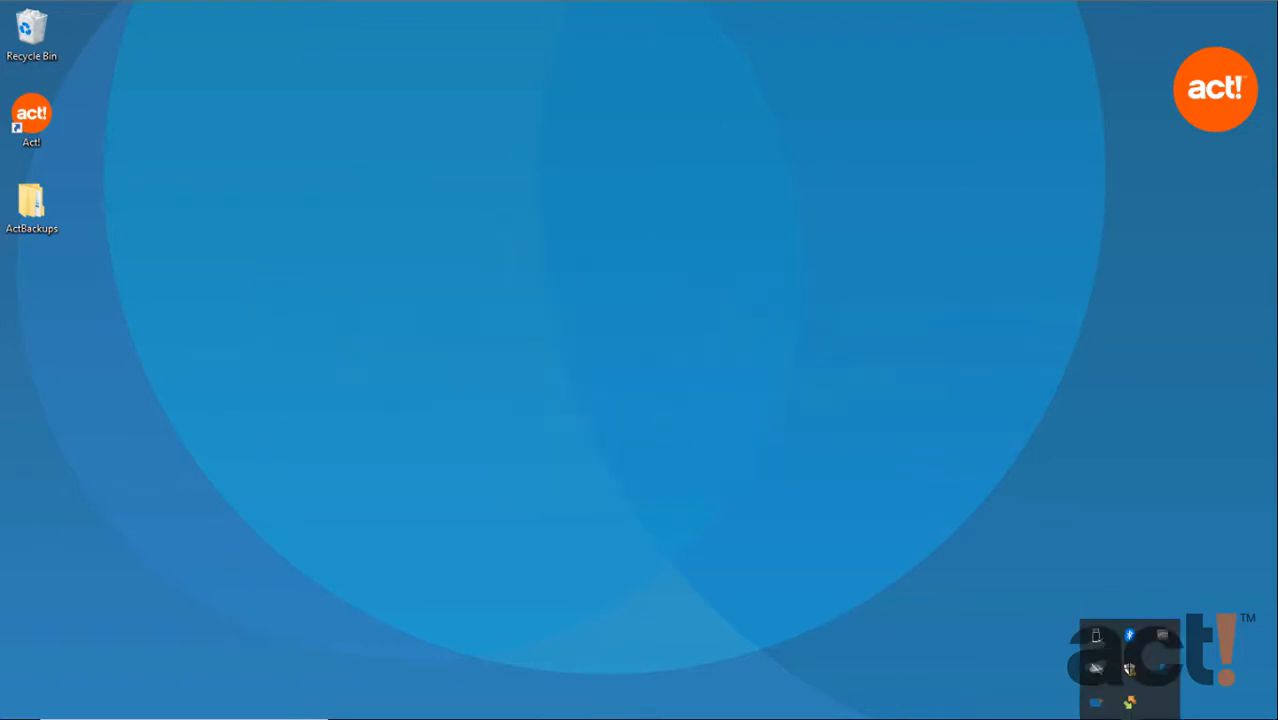